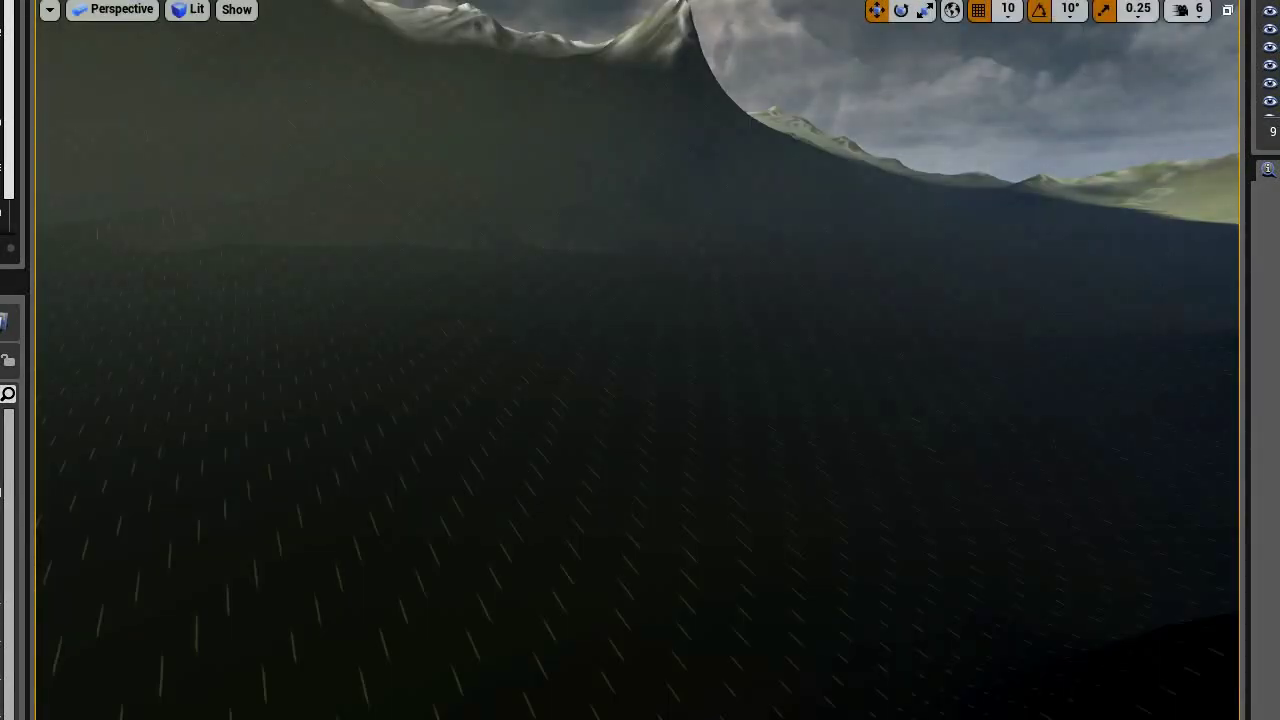
- Play the level with Alt+P and run the character forward over the terrain
key("alt+p")
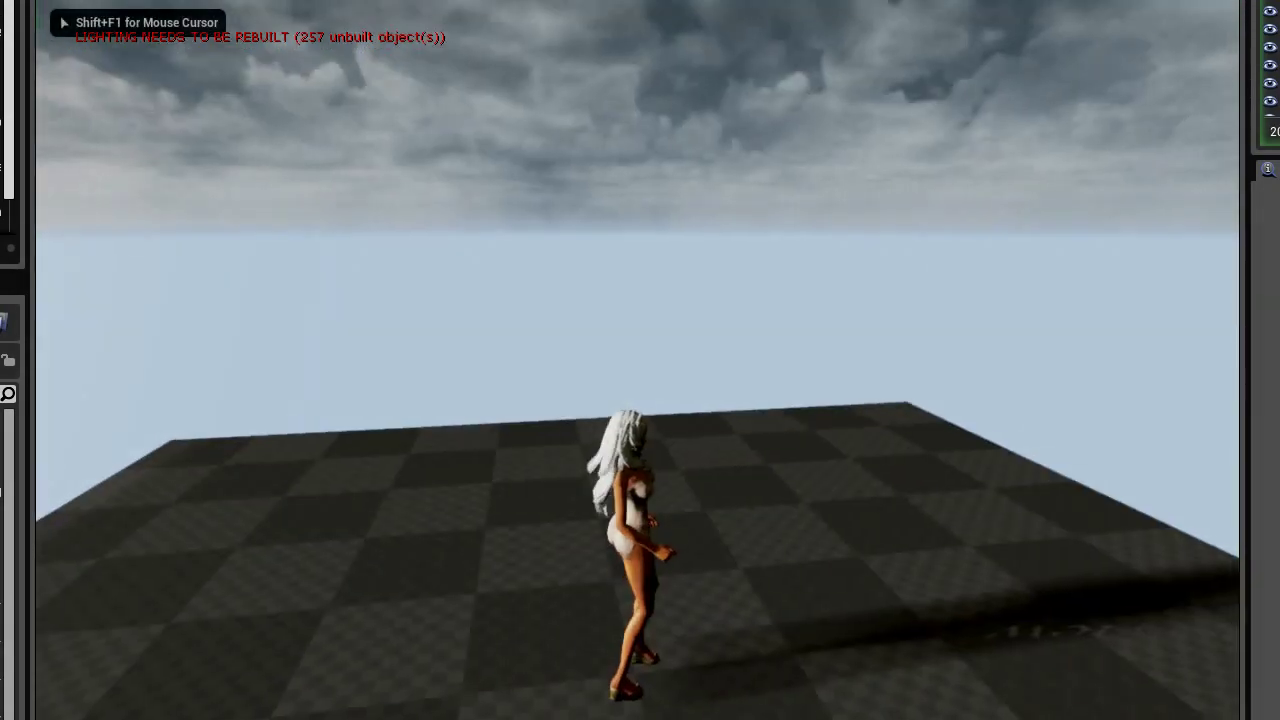
key("w")
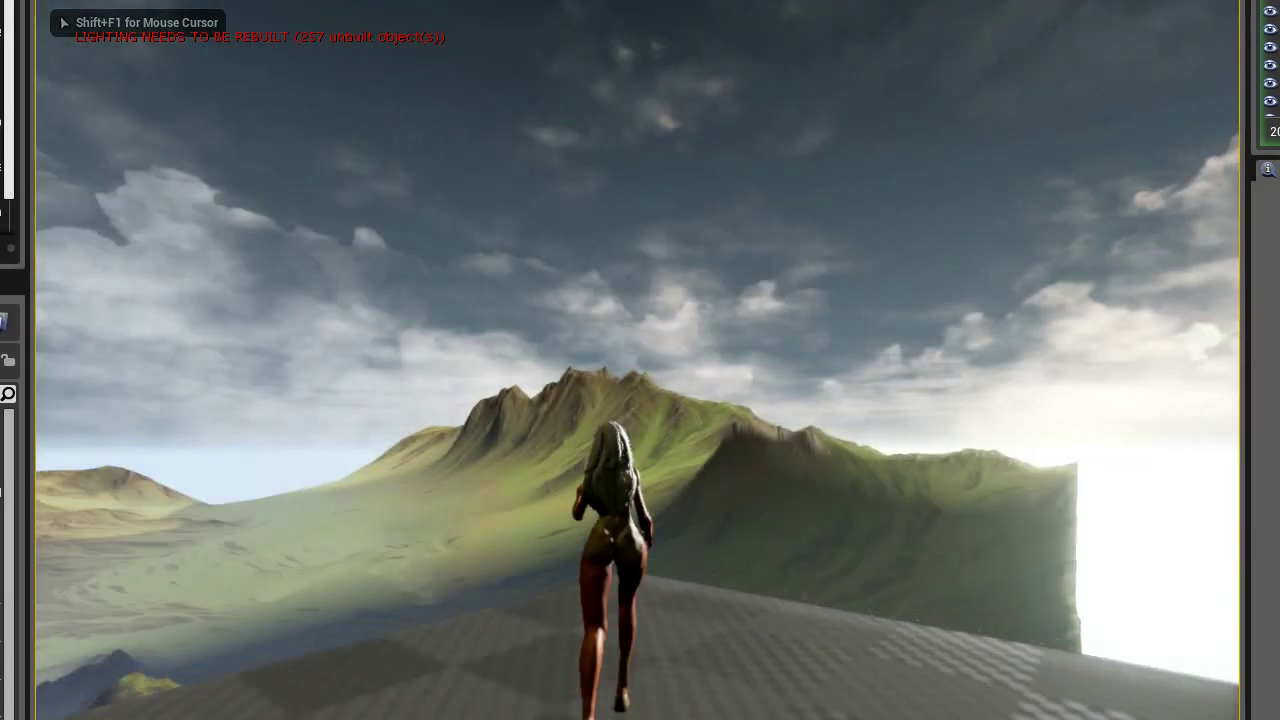
key("space")
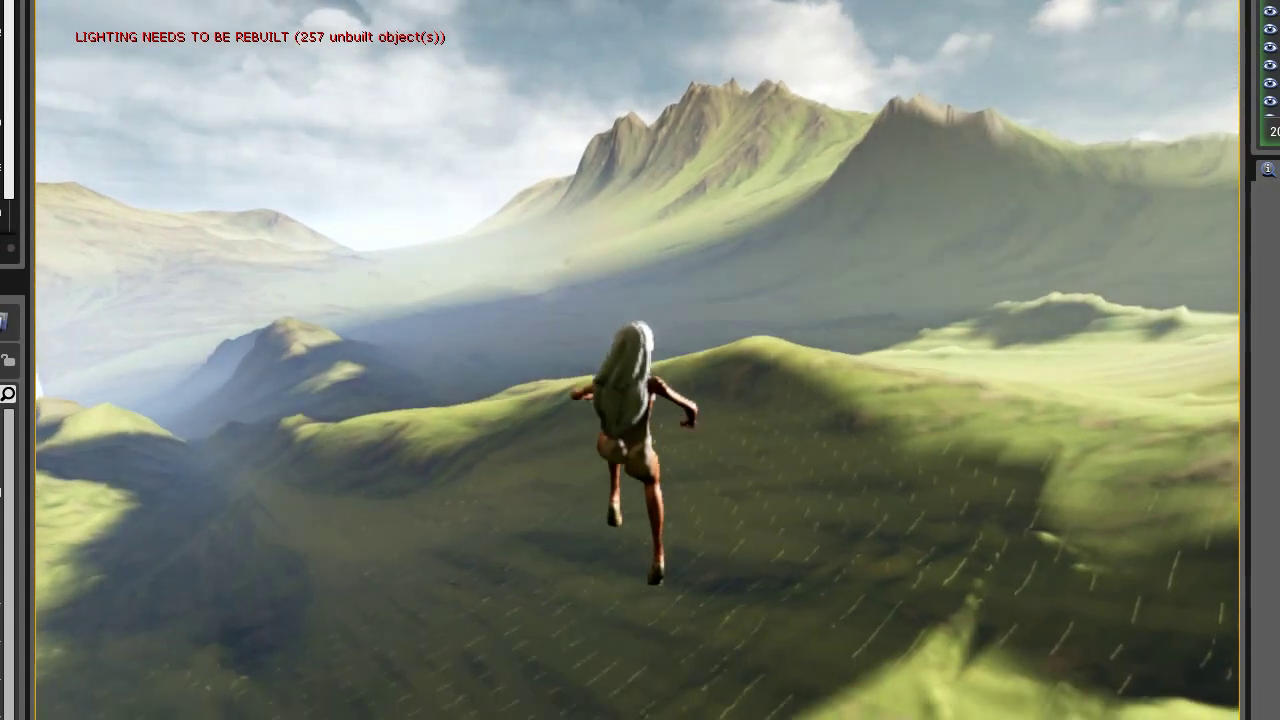
- Exit play, aim at the peaks, and run a Play From Here preview from the chosen spot
key("Escape")
mouse_move(689, 275)
right_mouse_down()
mouse_move(860, 260)
mouse_move(640, 360)
right_mouse_up()
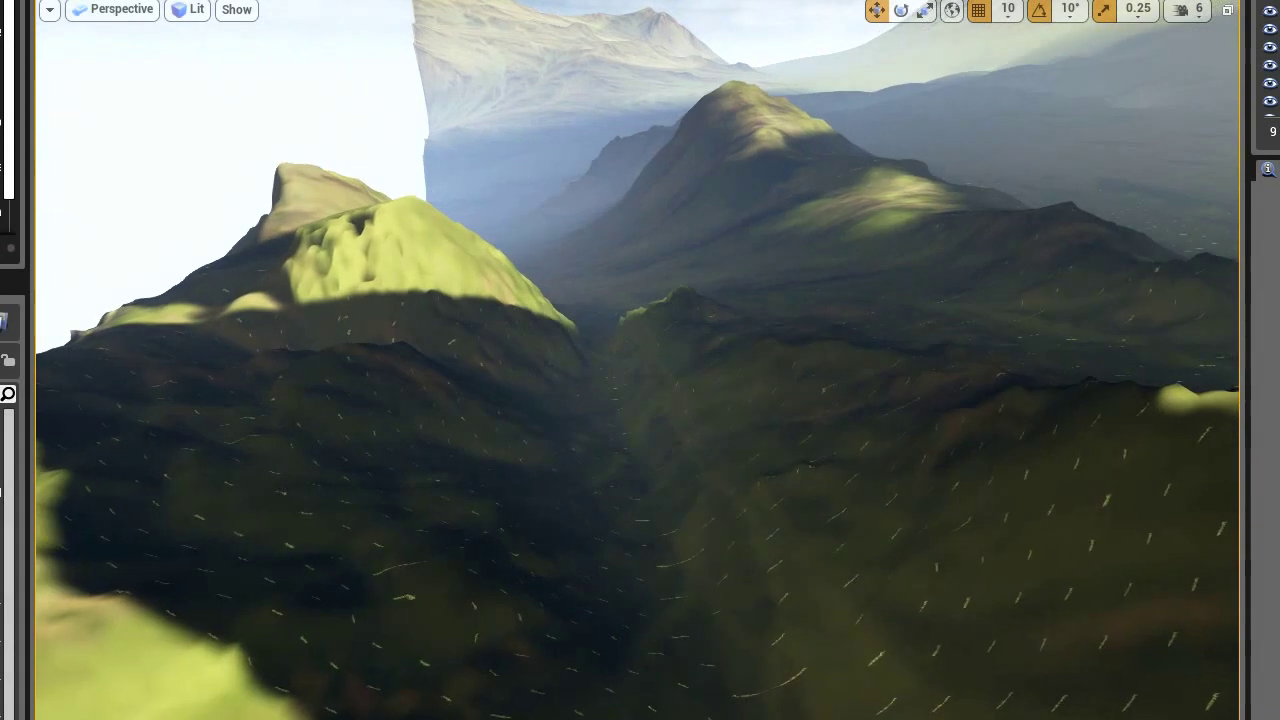
left_click(756, 417)
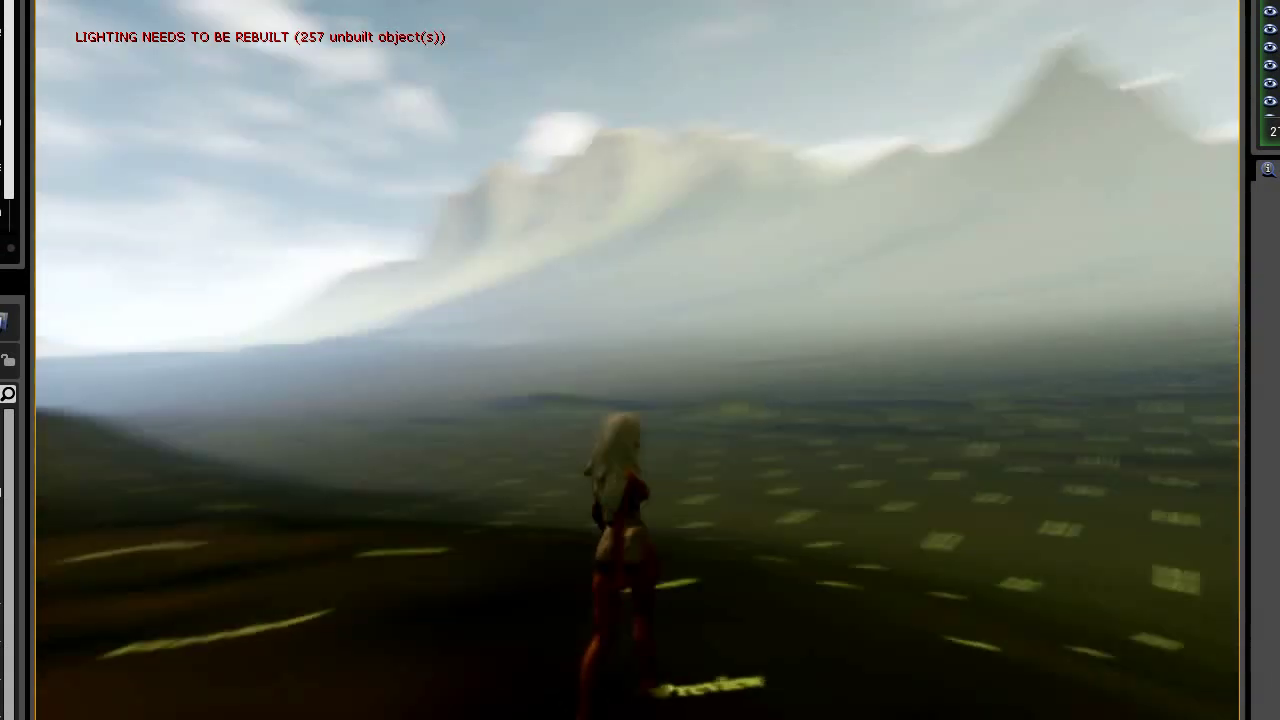
key("Escape")
left_click_drag(640, 500, 660, 400)
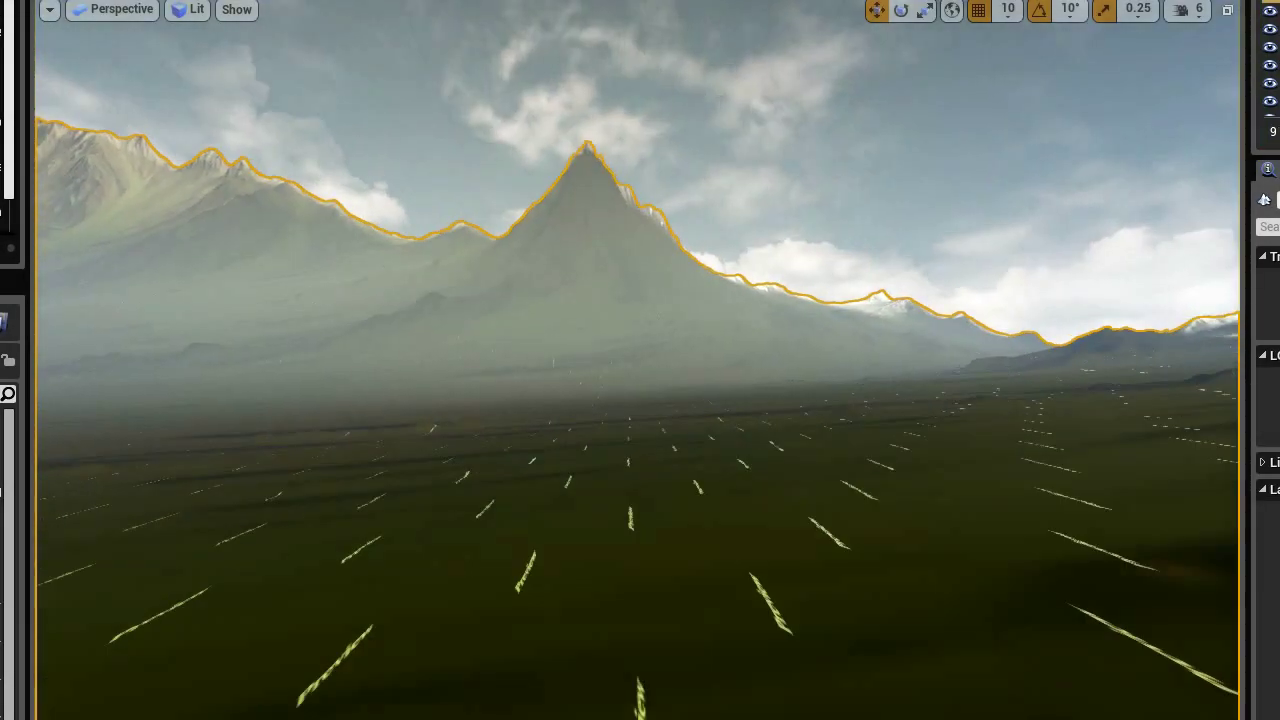
- Play From Here at the central mountain's foot and run the character toward the peaks
right_click(614, 190)
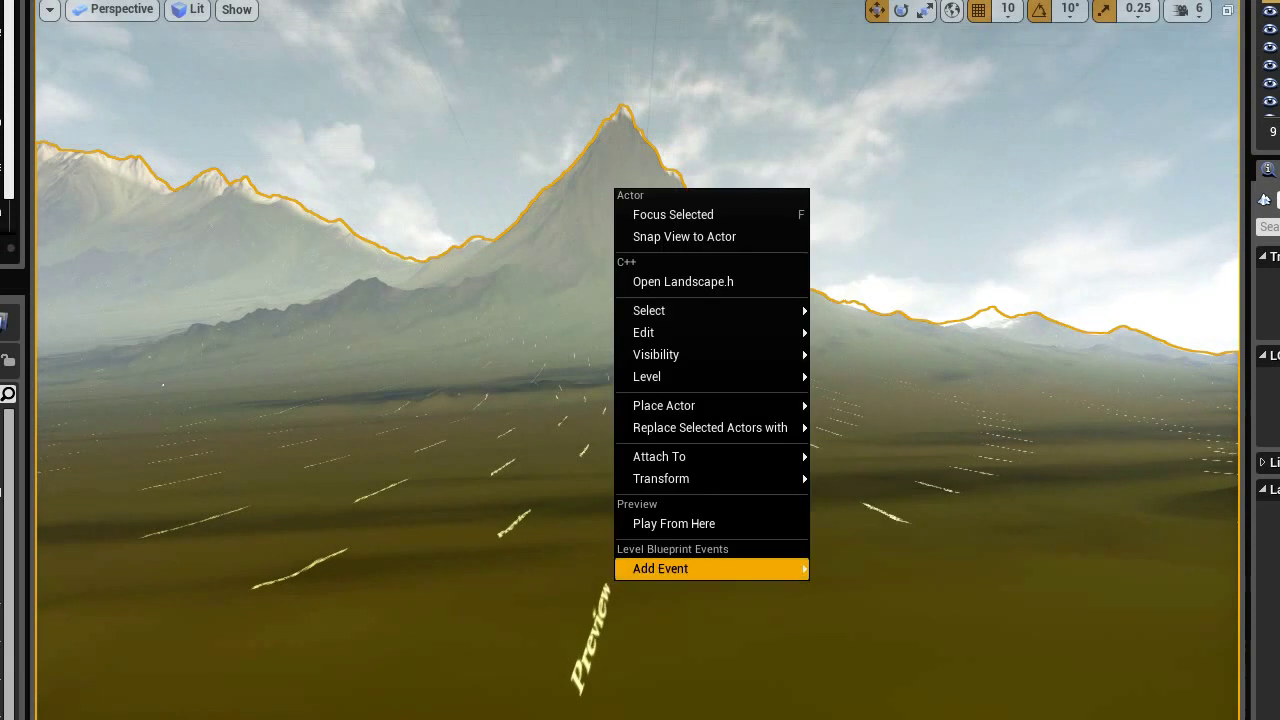
left_click(780, 523)
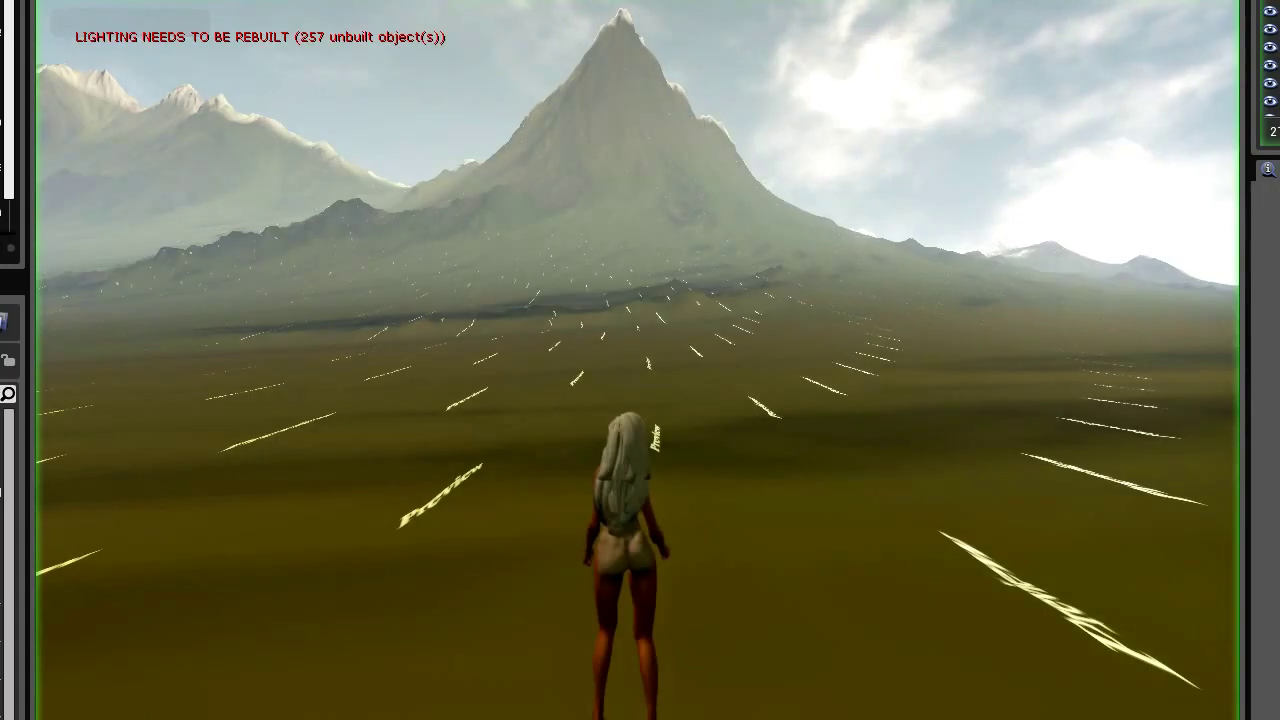
key("w")
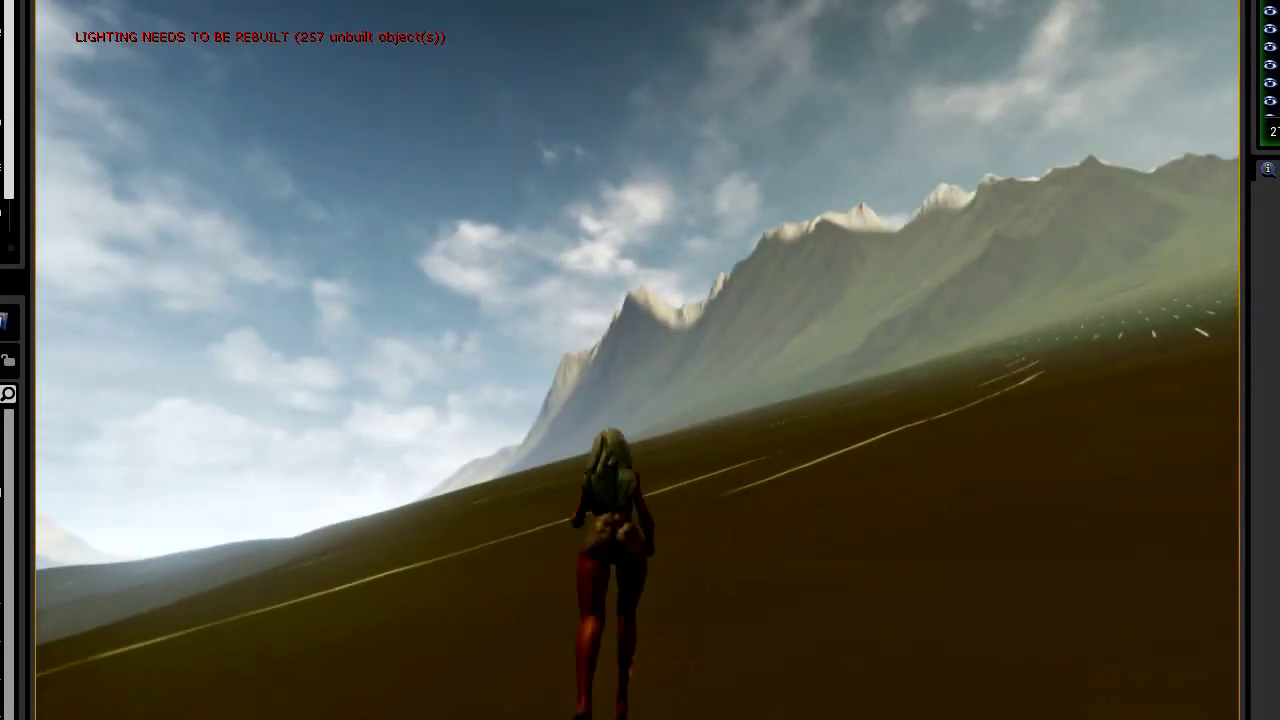
- Swing the view along the rocky ridge and Play From Here on the slope, running toward the mountains
key("Escape")
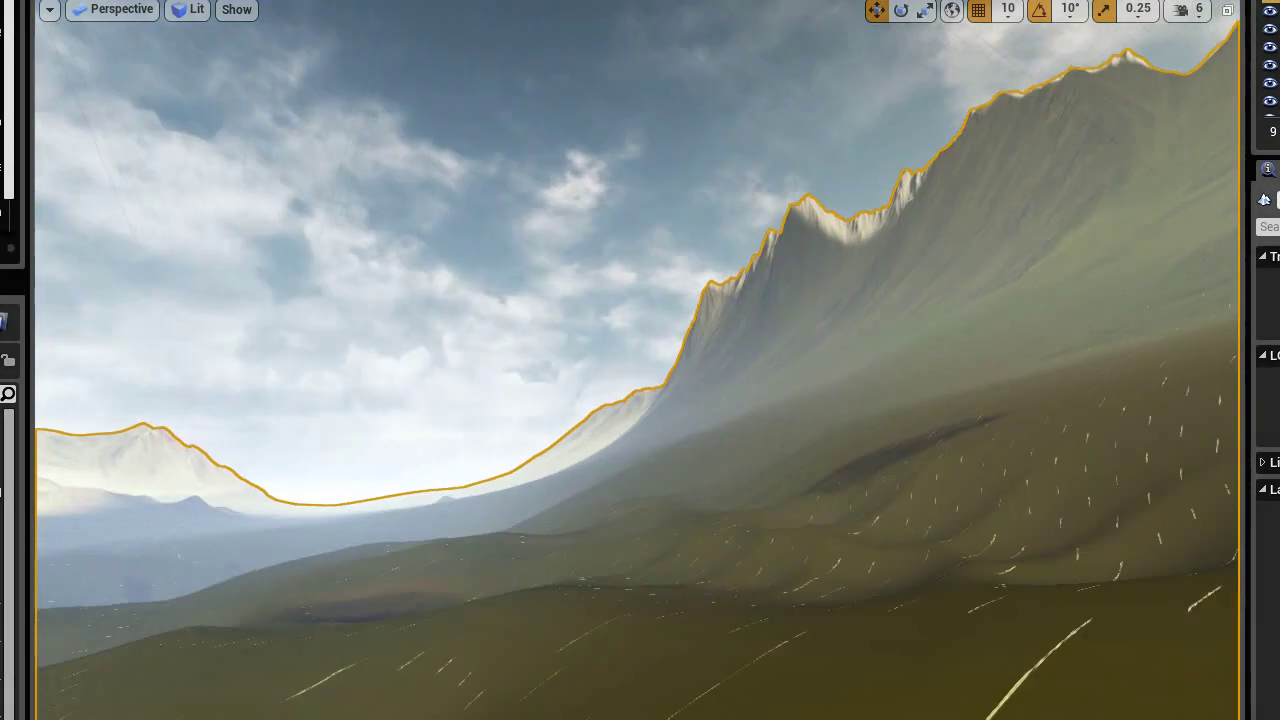
right_click_drag(640, 360, 600, 380)
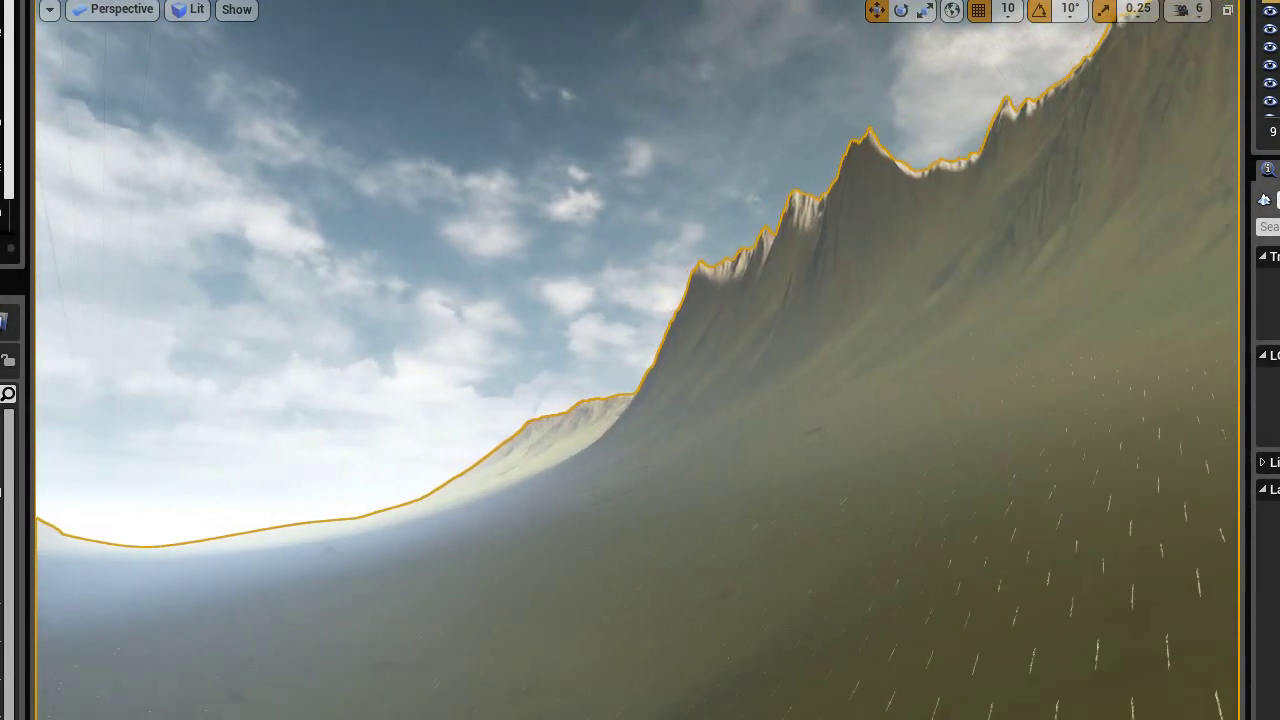
right_click(760, 198)
left_click(850, 534)
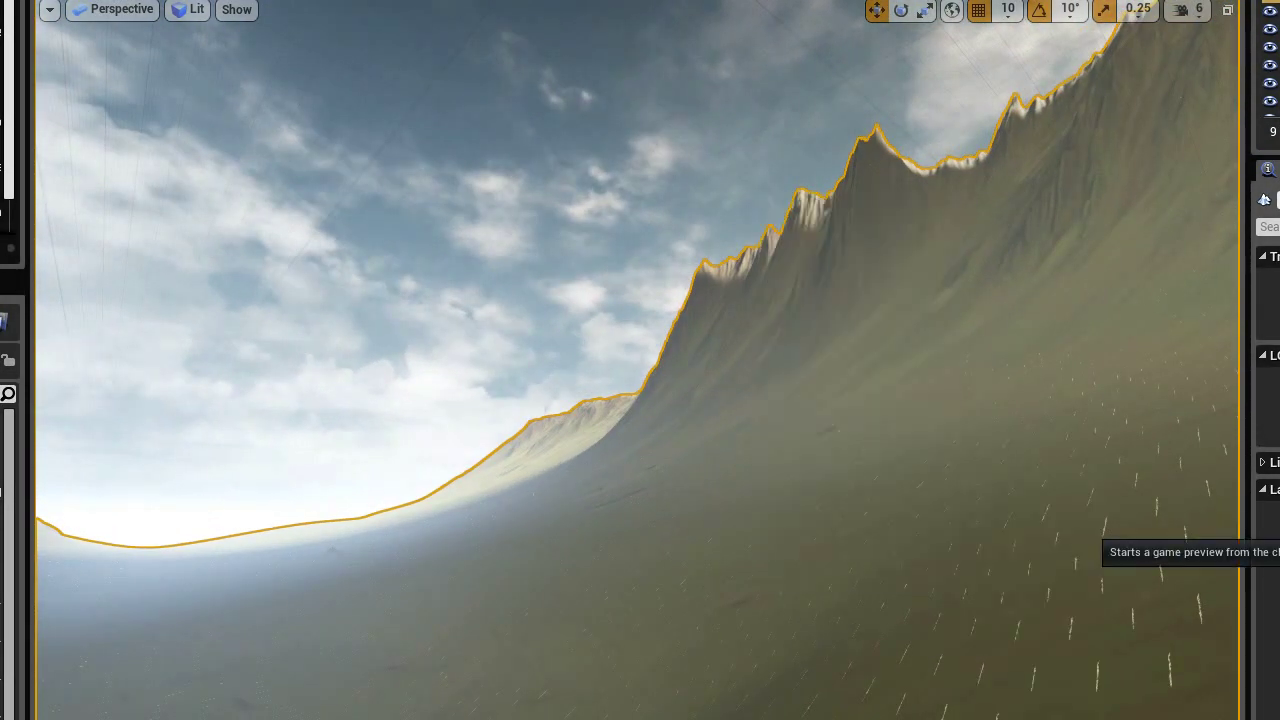
key("w")
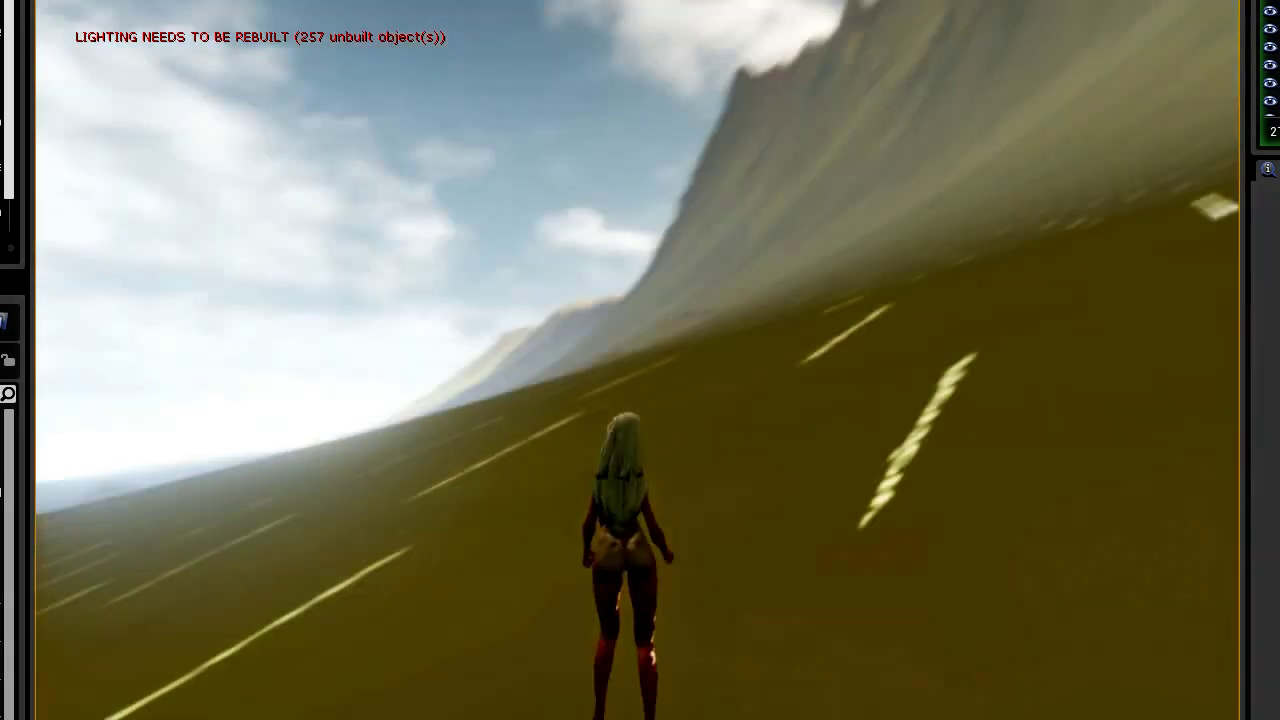
- Look down on the ridge from above and Play From Here beside it, running toward the peaks
key("Escape")
mouse_move(640, 360)
right_mouse_down()
mouse_move(600, 380)
mouse_move(640, 340)
mouse_move(640, 420)
right_mouse_up()
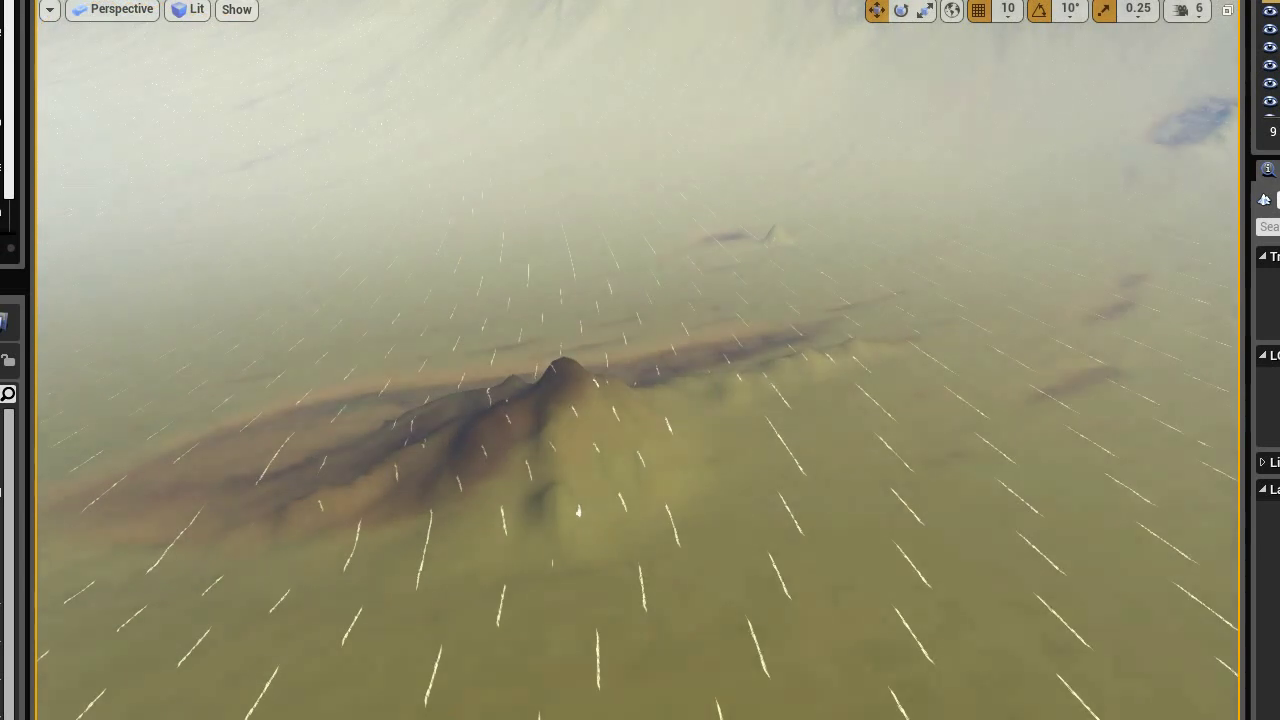
right_click(700, 112)
left_click(757, 446)
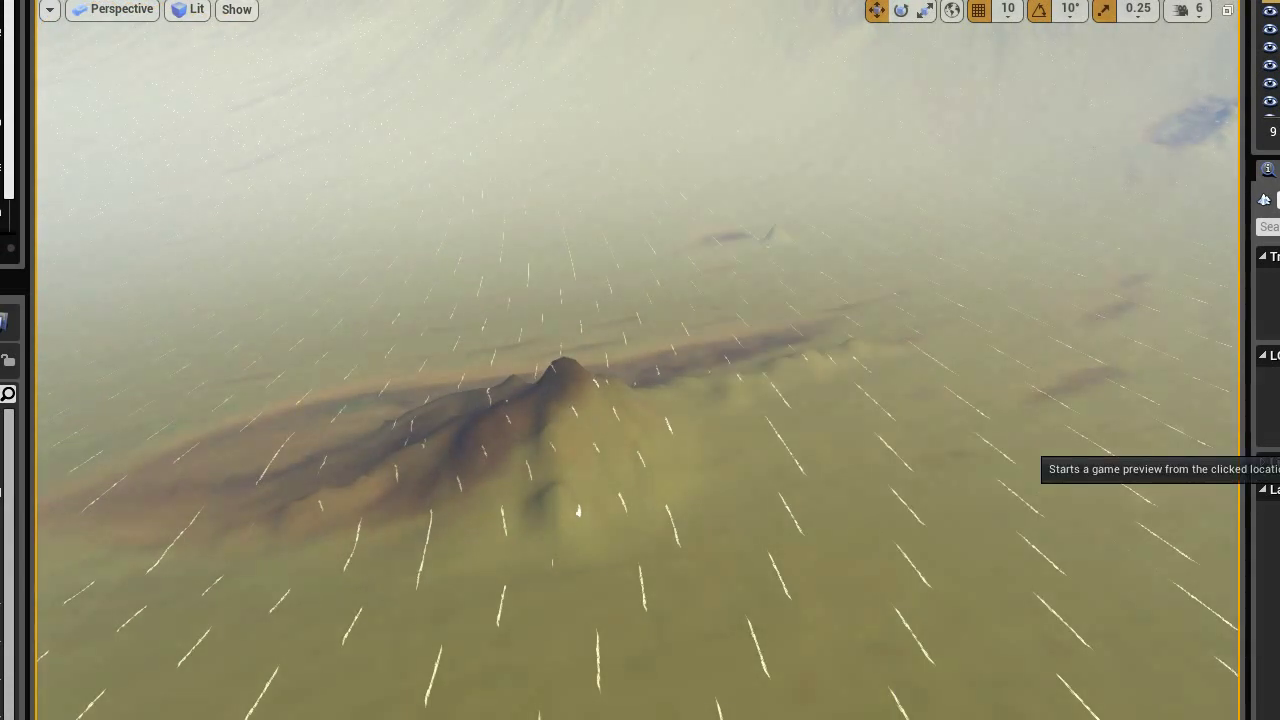
key("w")
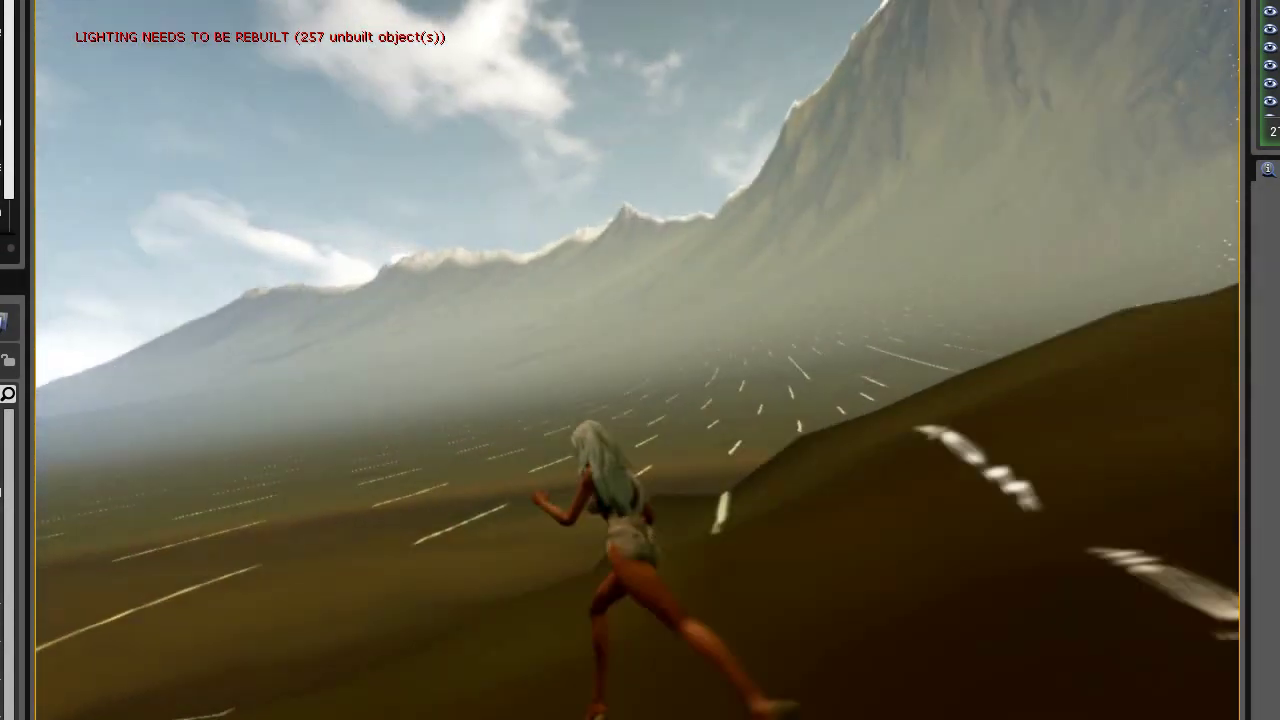
- Relaunch Play From Here on the ground beneath the mountain range, below the cliffs
key("Escape")
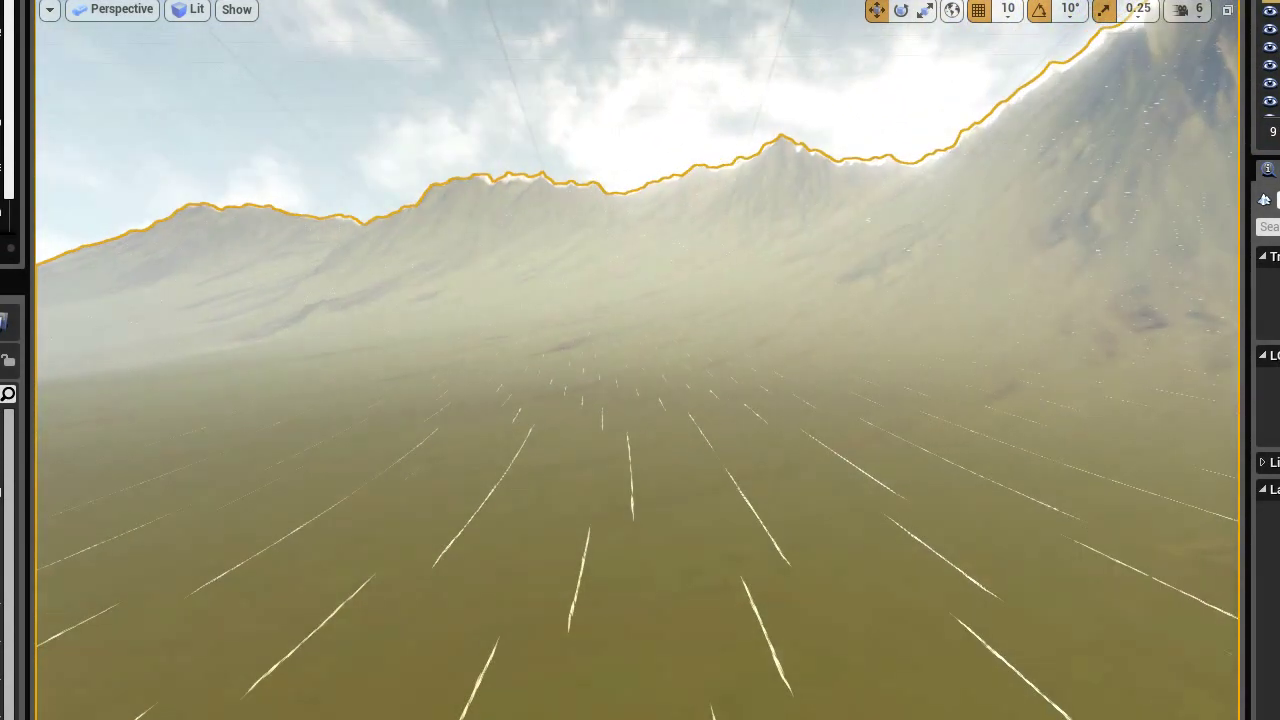
left_click(795, 413)
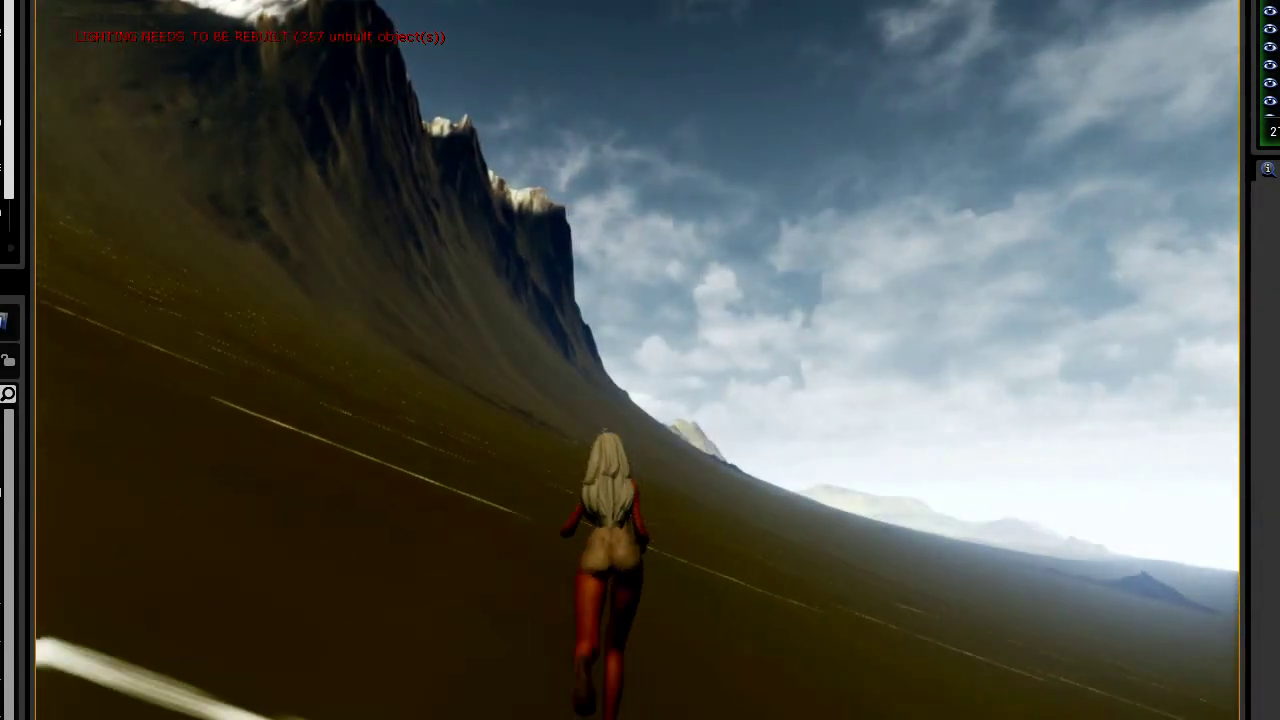
- Fly the editor camera over cliffs, sky and slopes, finishing aimed down at the grassy ground
key("Escape")
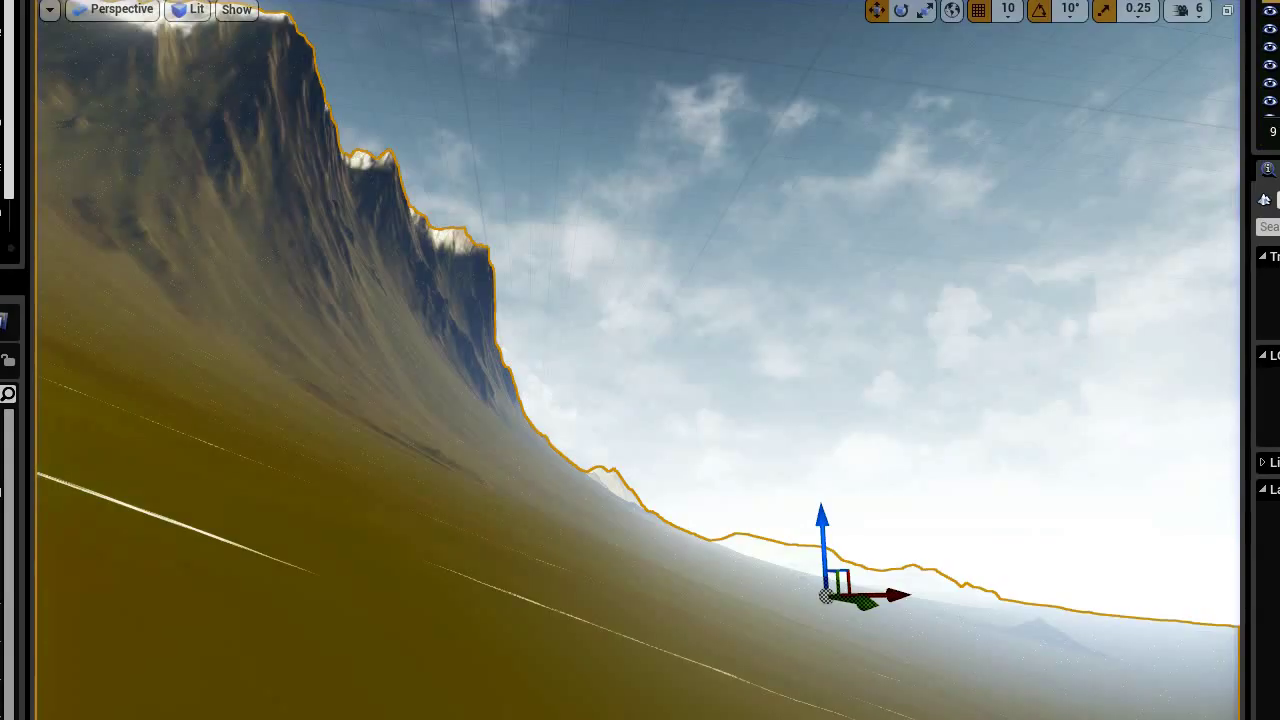
right_click_drag(640, 360, 625, 460)
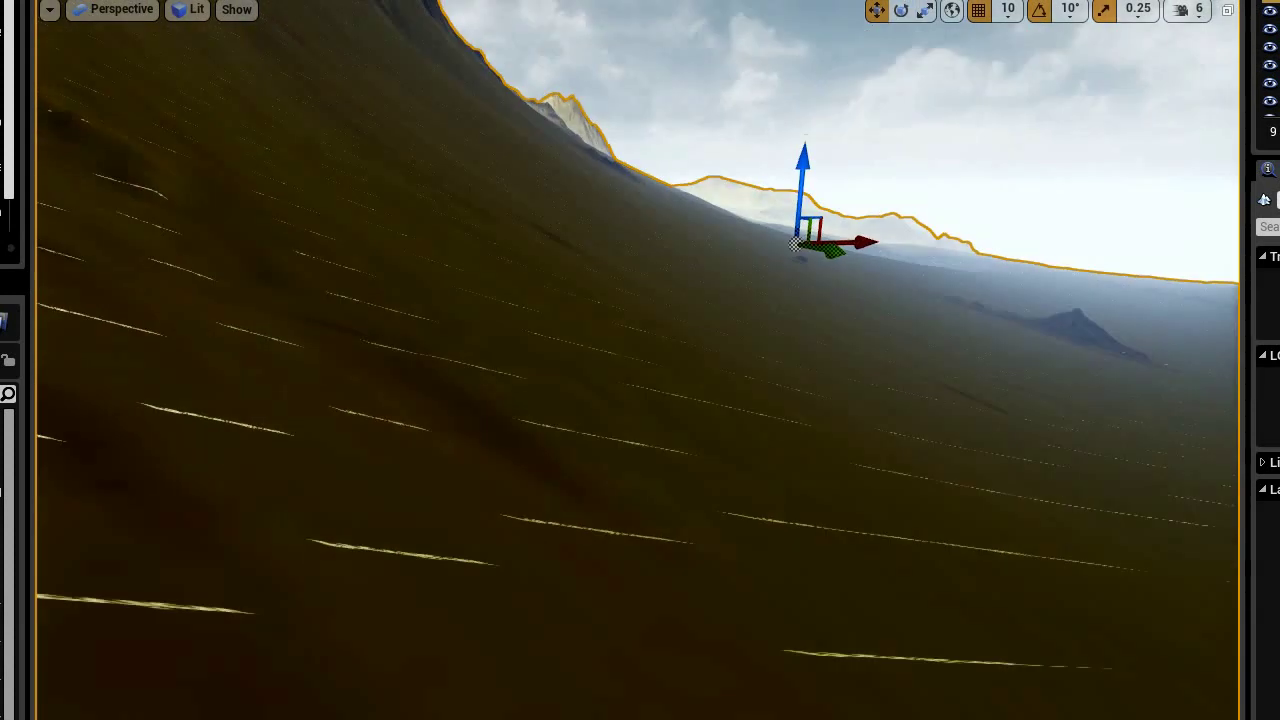
right_click_drag(640, 360, 600, 260)
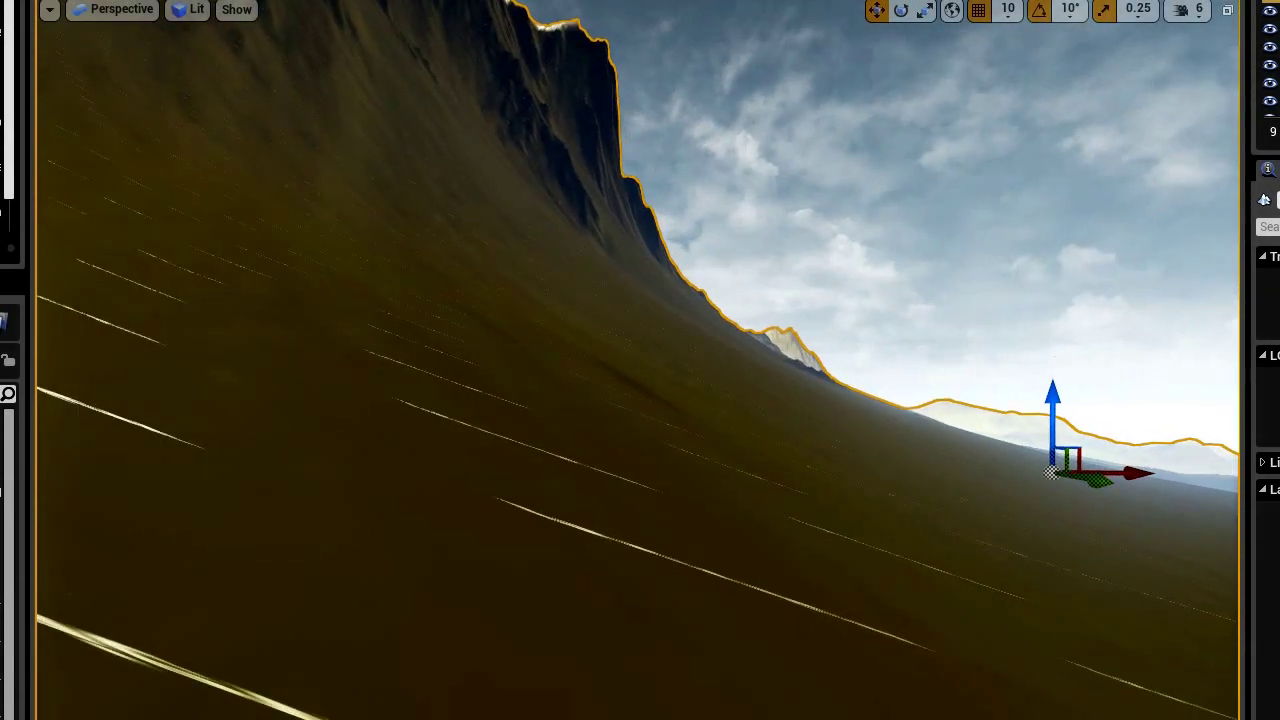
right_click_drag(640, 360, 560, 330)
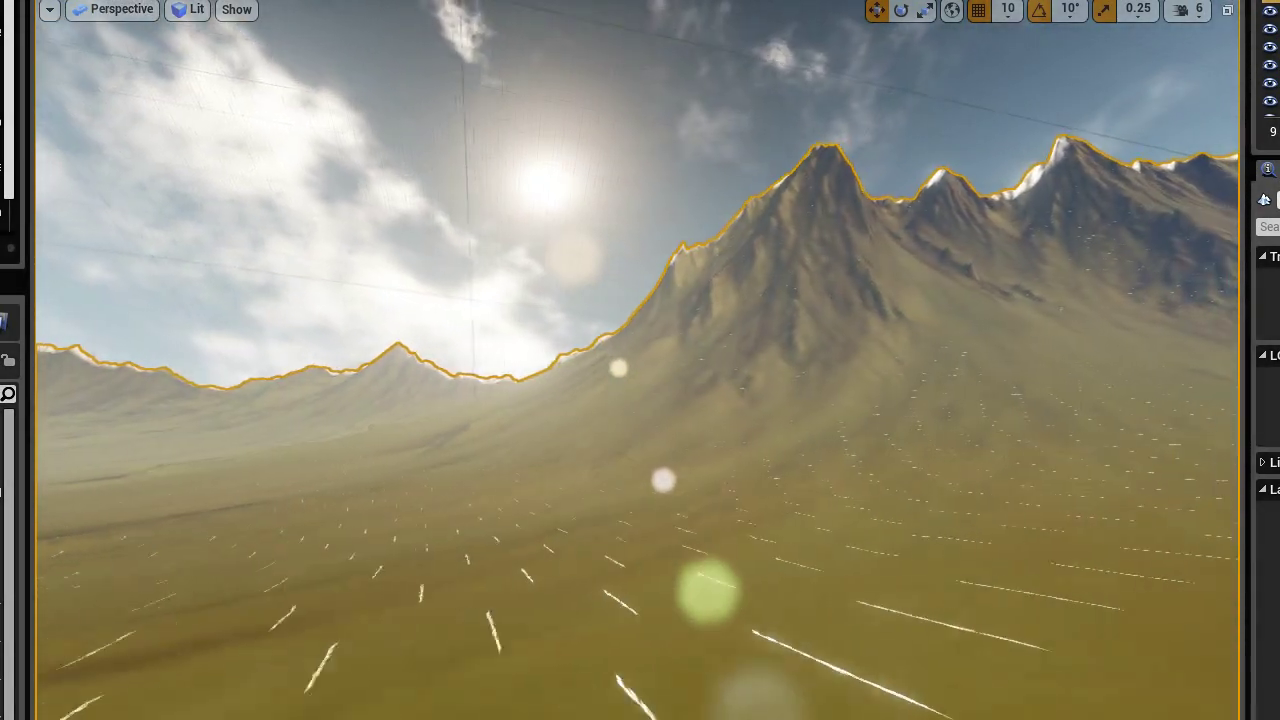
right_click_drag(640, 360, 600, 300)
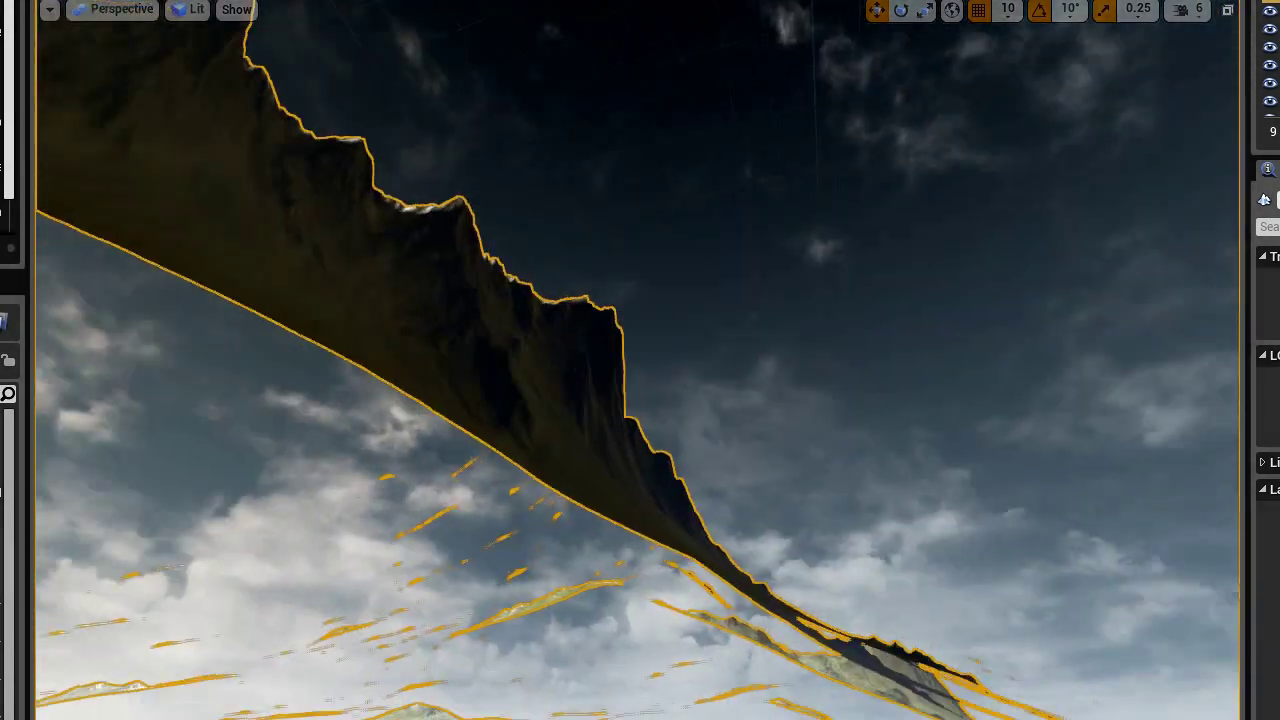
mouse_move(640, 360)
right_mouse_down()
mouse_move(630, 380)
mouse_move(620, 370)
right_mouse_up()
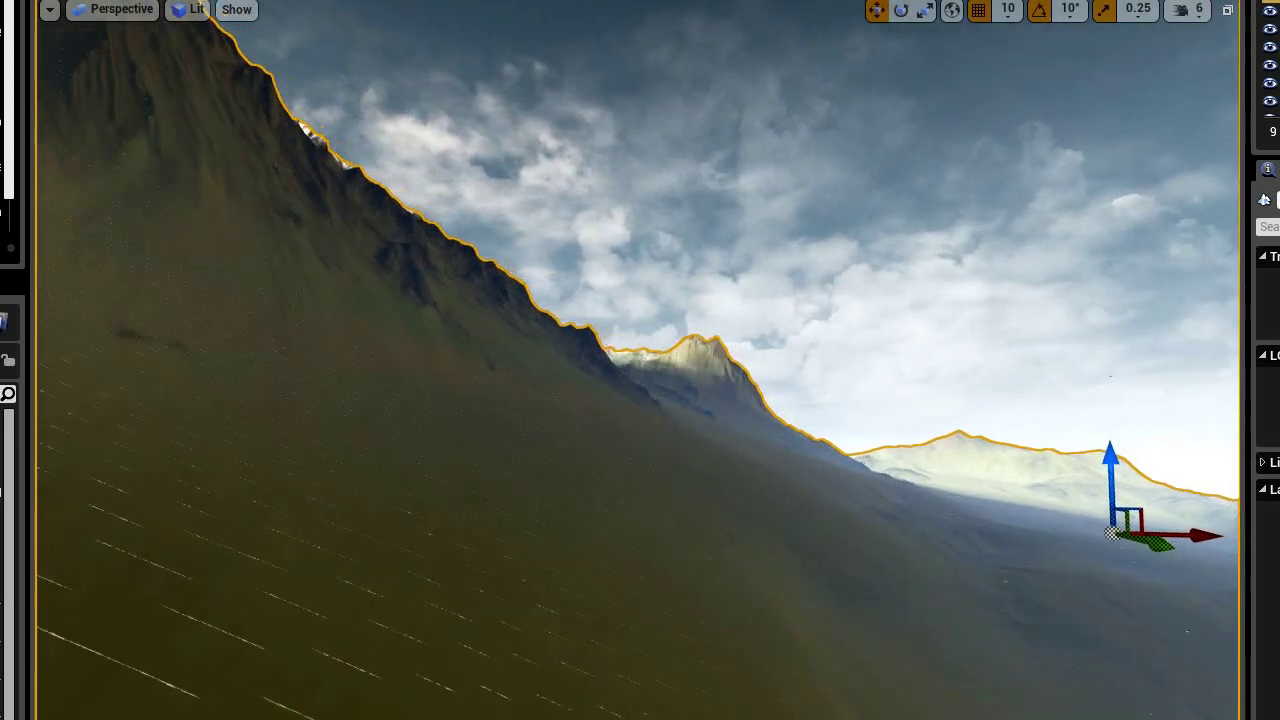
right_click_drag(640, 360, 620, 380)
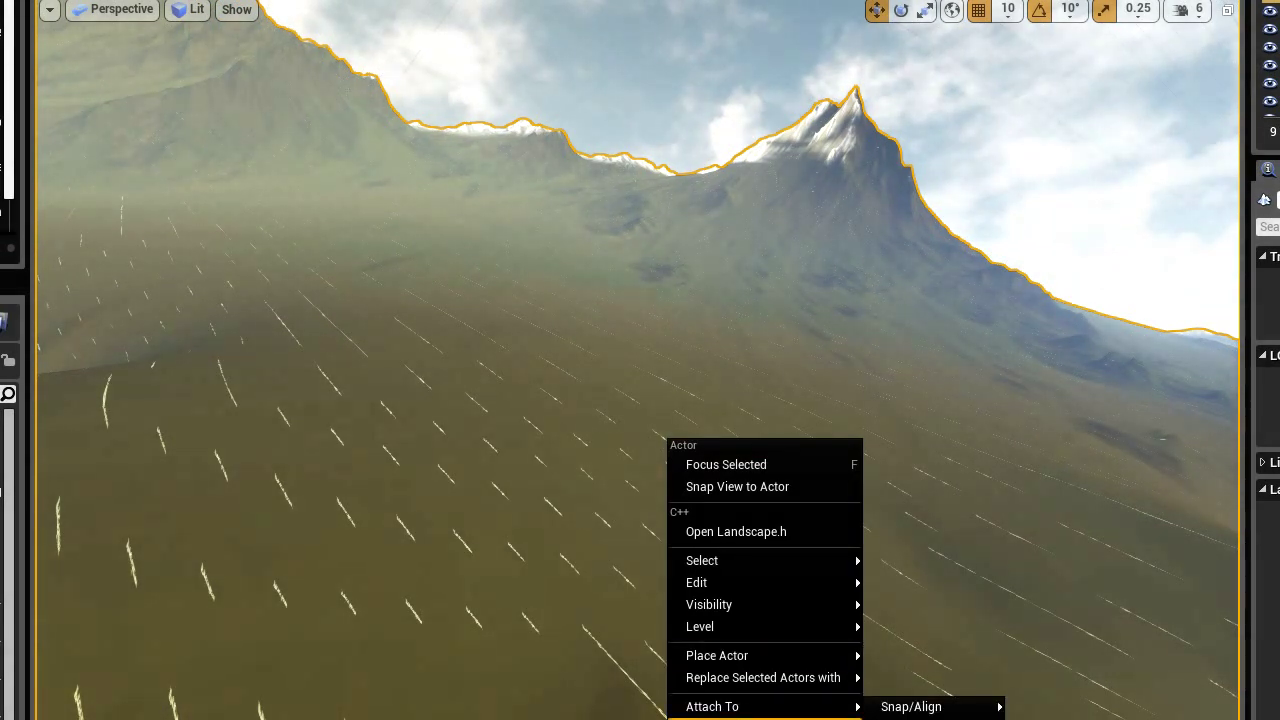
right_click_drag(660, 440, 660, 600)
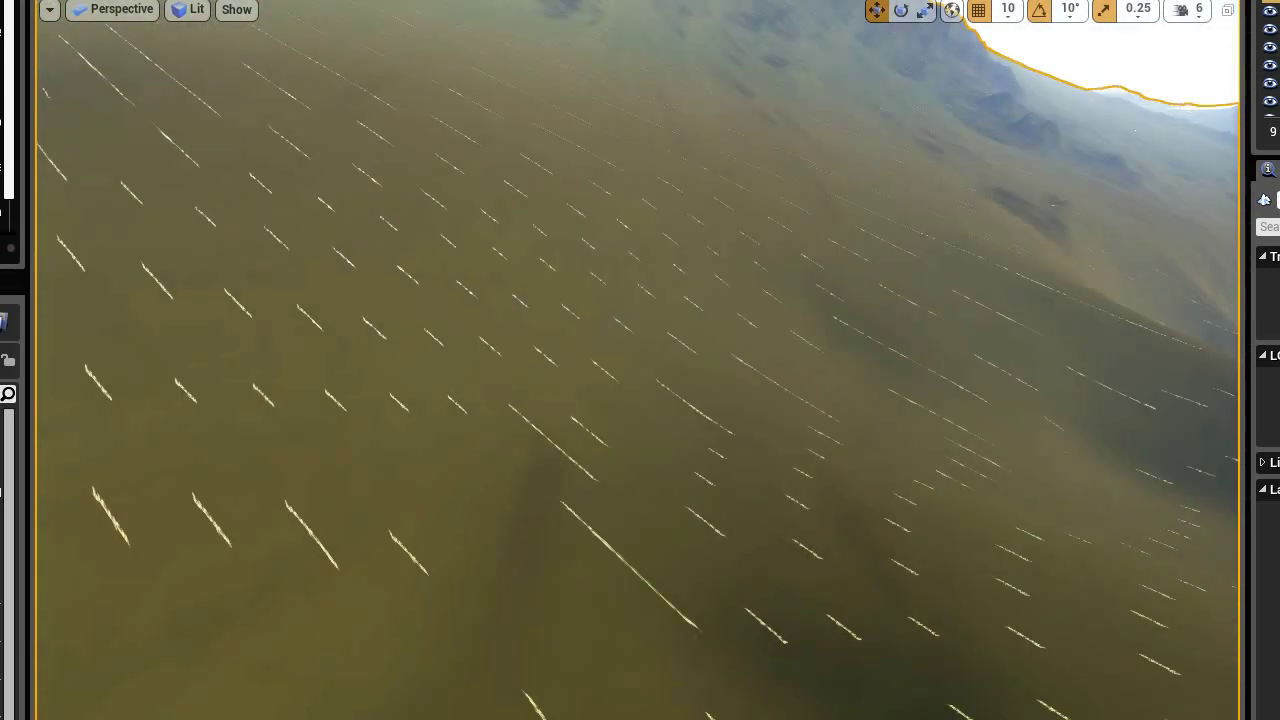
- Play From Here on the grassy valley floor facing the snowy peak
right_click(781, 366)
left_click(840, 699)
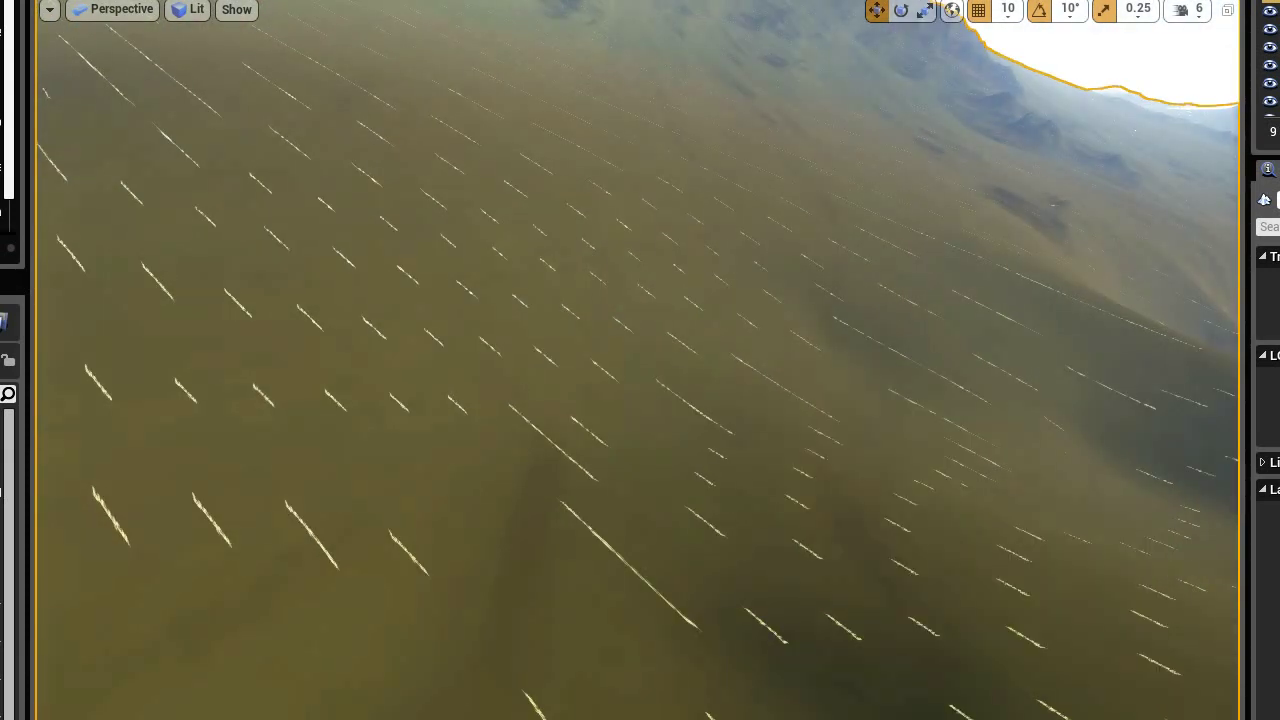